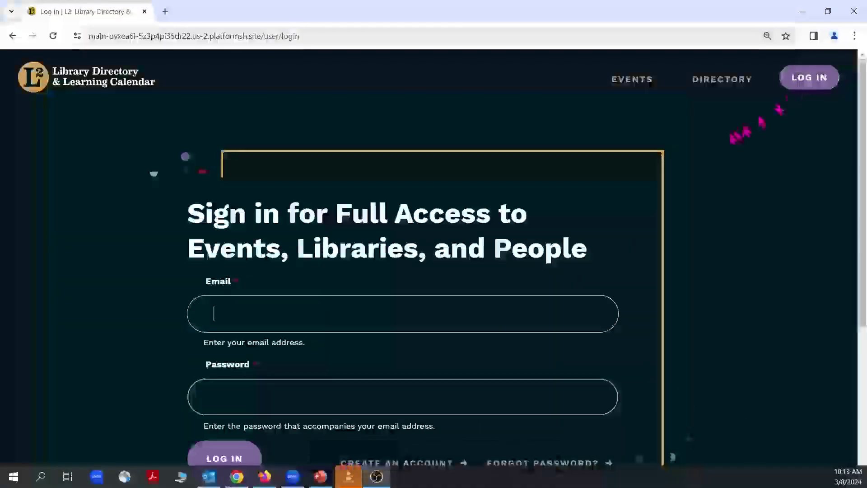
Scroll down the sign-in page to reach the account-creation option.
scroll(433, 271, "down", 3)
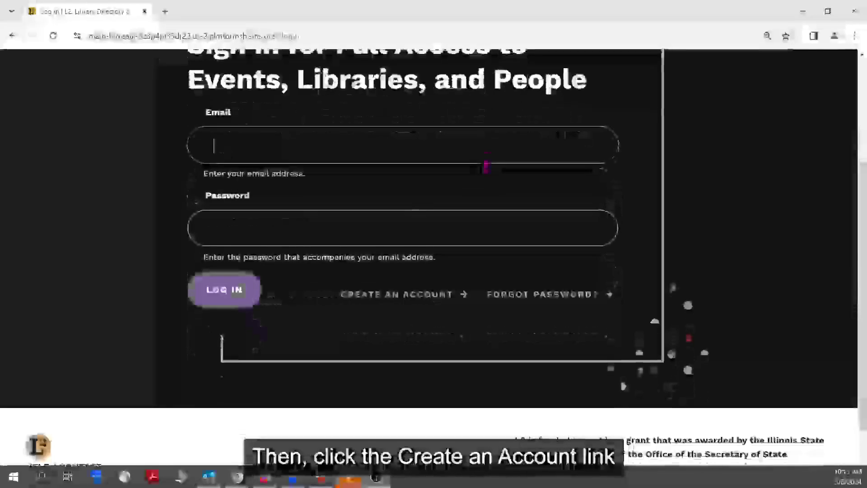
Open the Create Account form and enter the new user's first and last name.
left_click(371, 298)
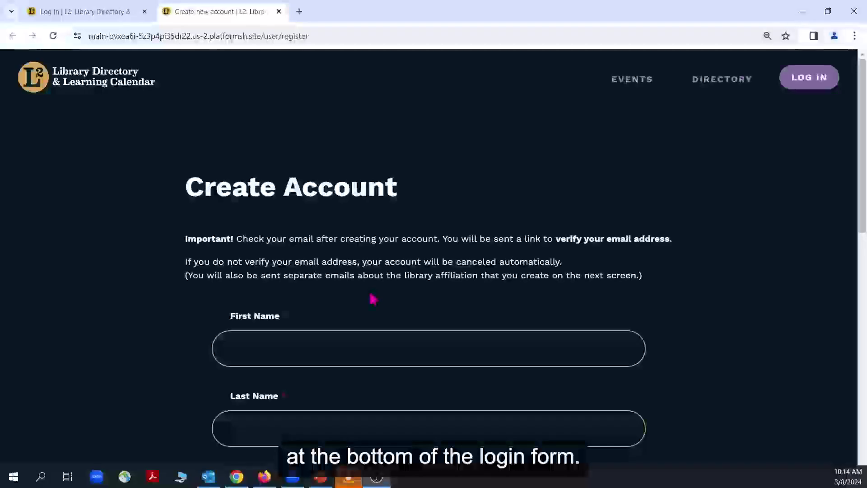
scroll(370, 298, "down", 1)
left_click(370, 287)
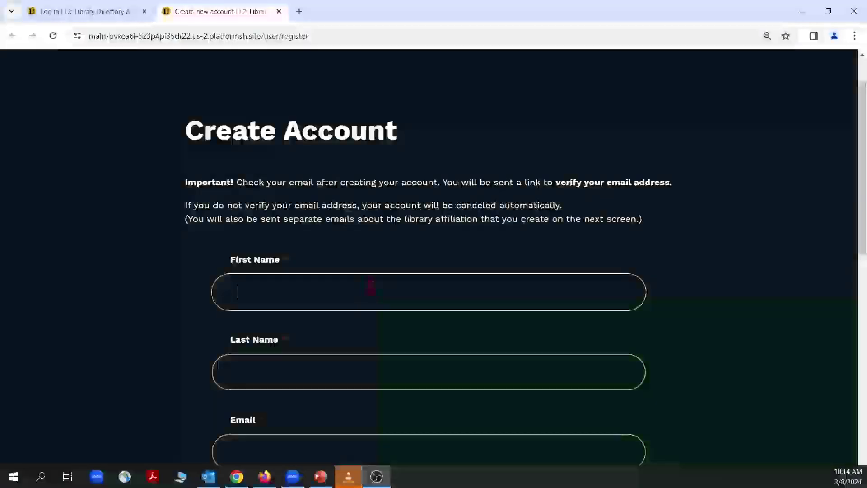
type("Hir")
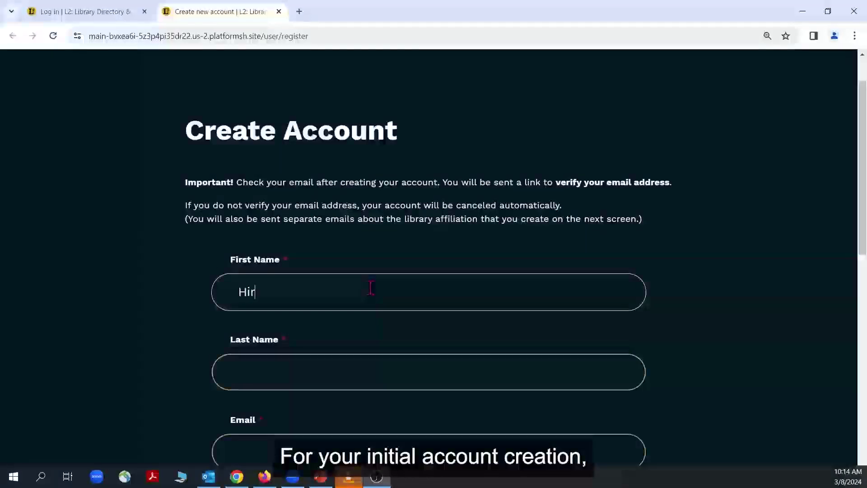
type("o")
left_click(331, 377)
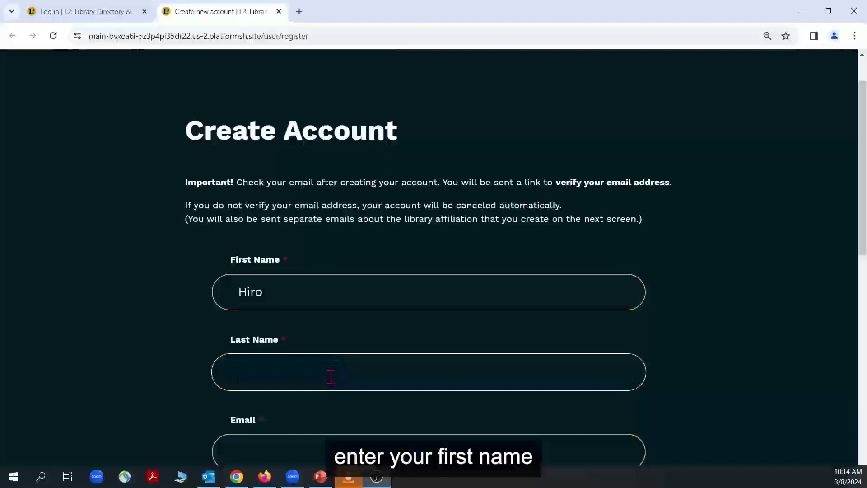
type("Prota")
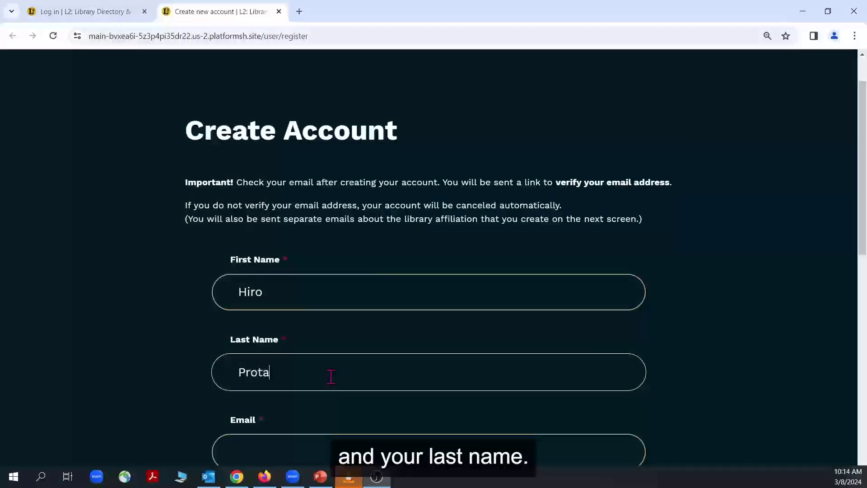
type("gonist")
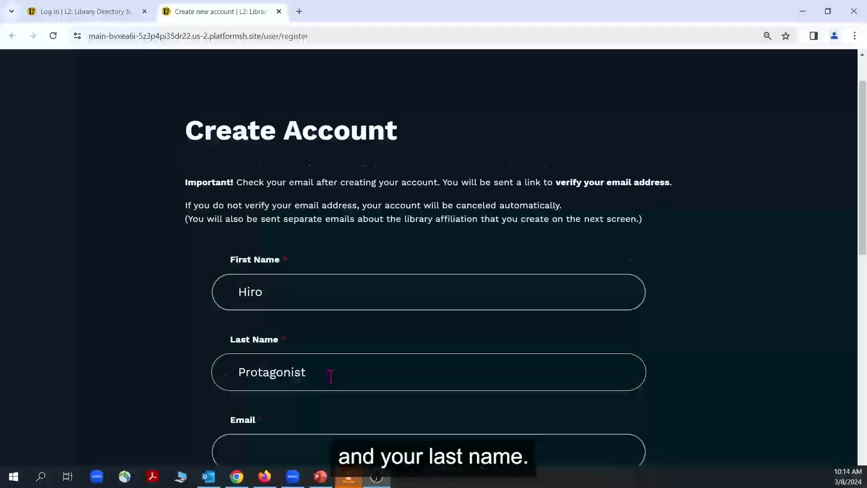
Enter the new user's library e-mail address.
scroll(331, 377, "down", 4)
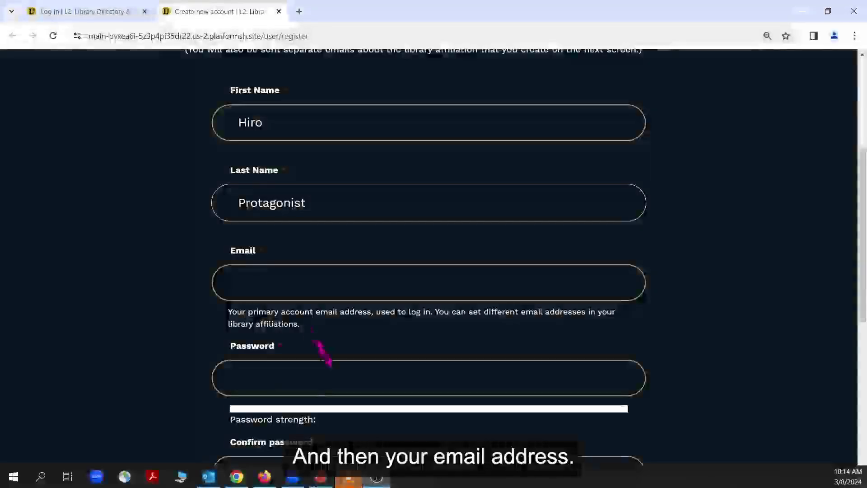
left_click(278, 285)
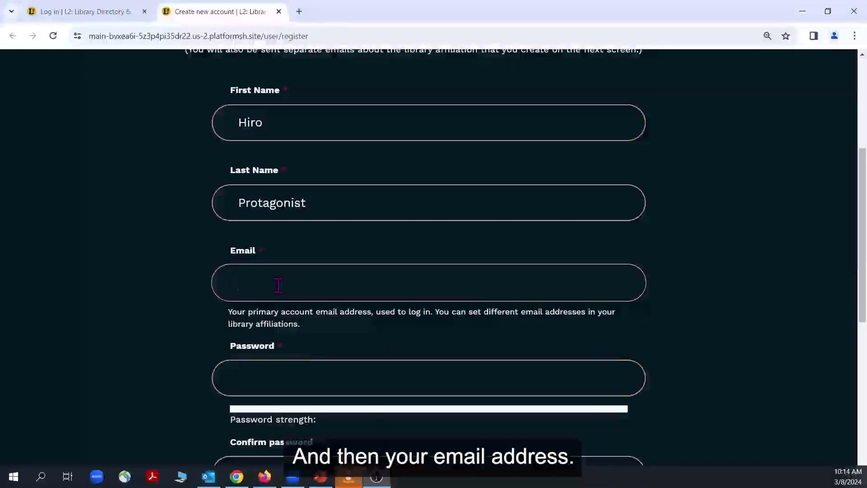
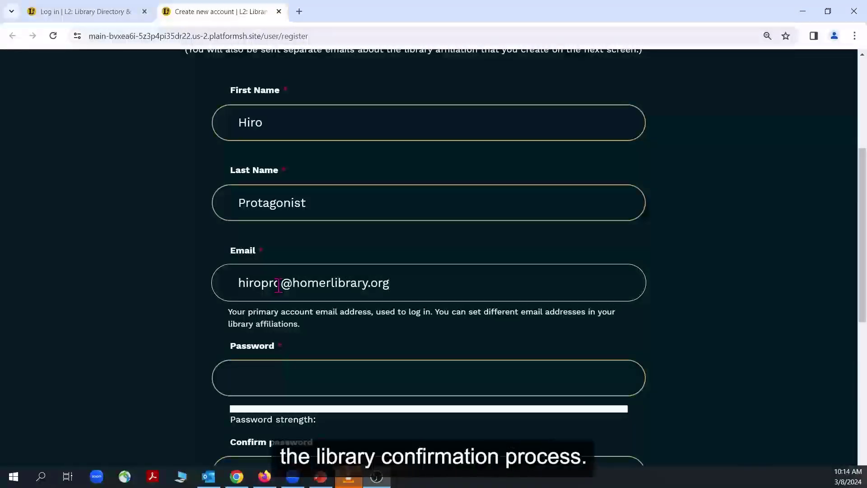
Enter a password and type its confirmation, clearing and retyping the confirmation once.
left_click(275, 377)
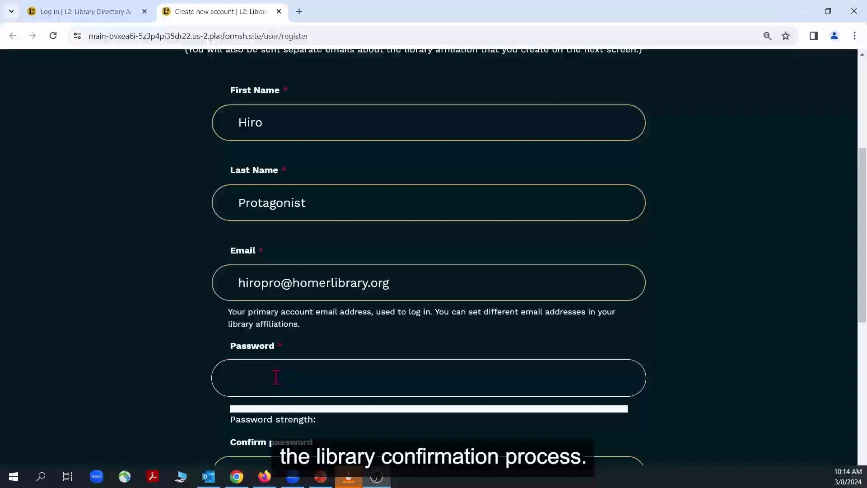
type("••••")
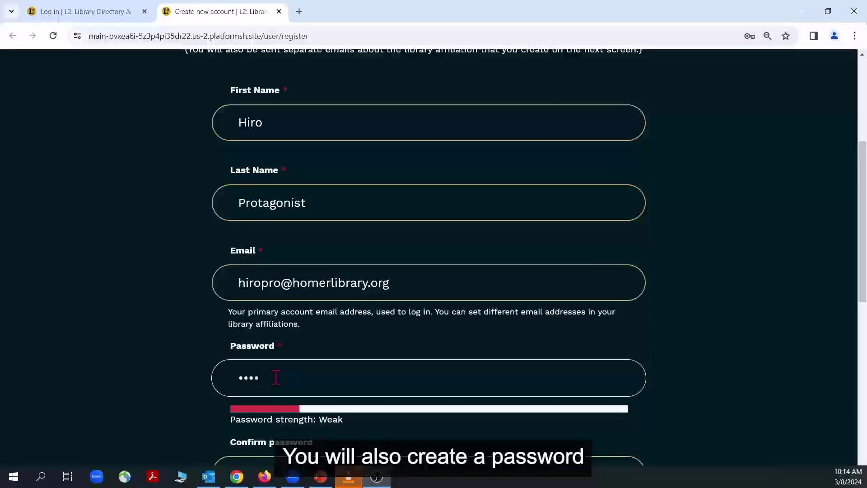
type("••••")
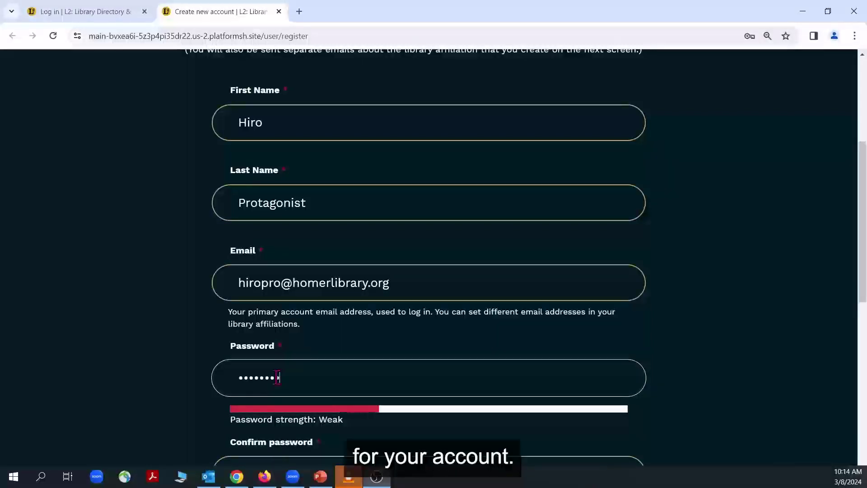
type("•••••")
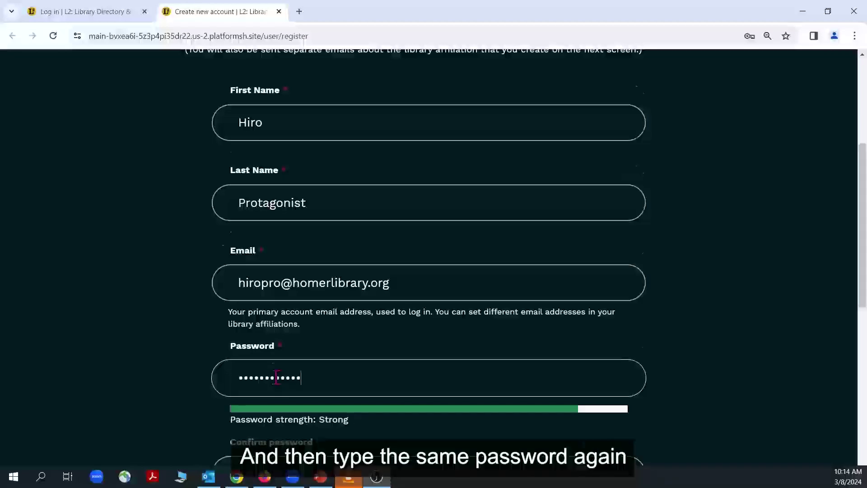
scroll(276, 377, "down", 3)
scroll(271, 352, "down", 1)
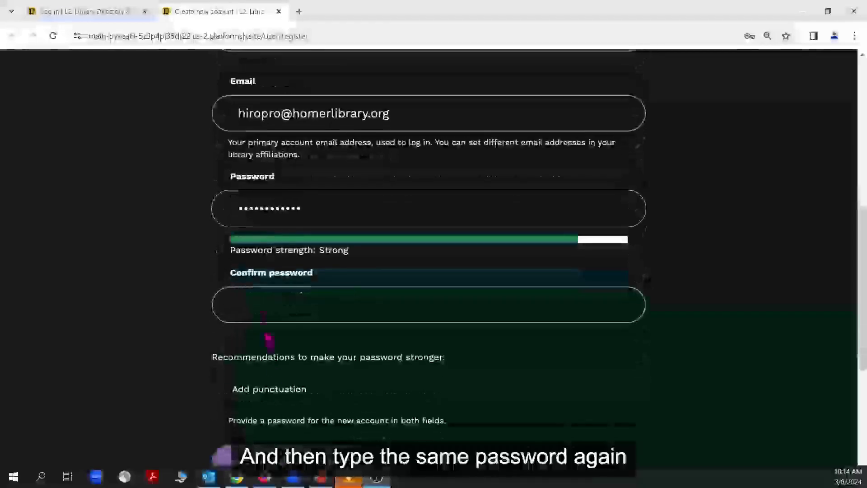
left_click(263, 302)
type("•")
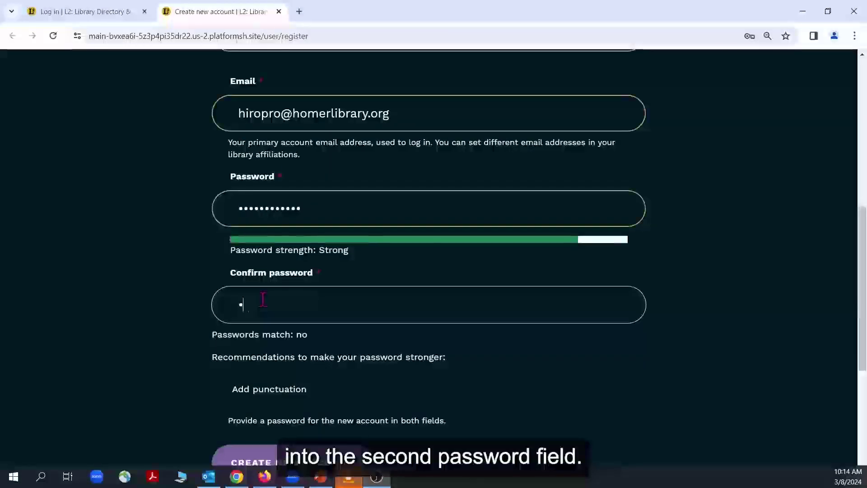
type("•••••••")
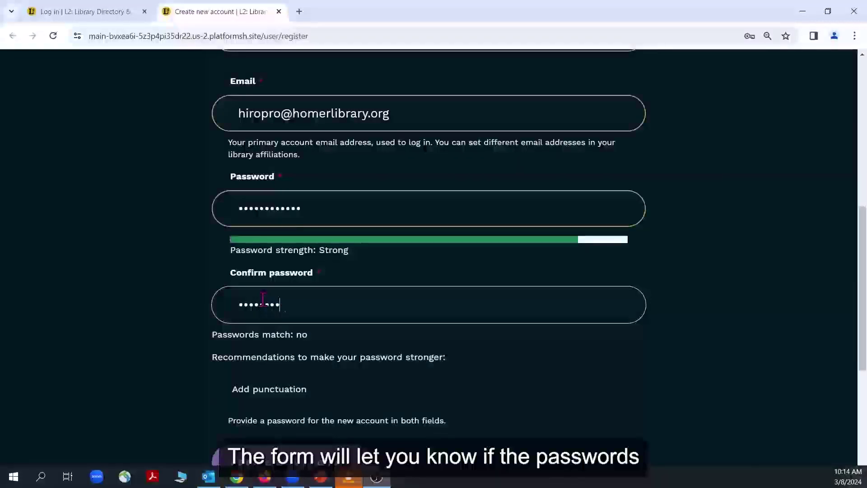
type("•••")
key("BackSpace")
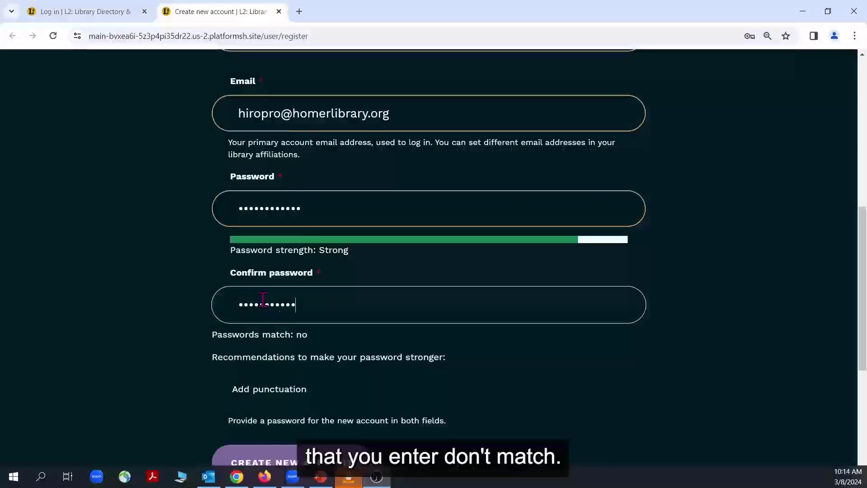
key("ctrl+a")
key("BackSpace")
type("•")
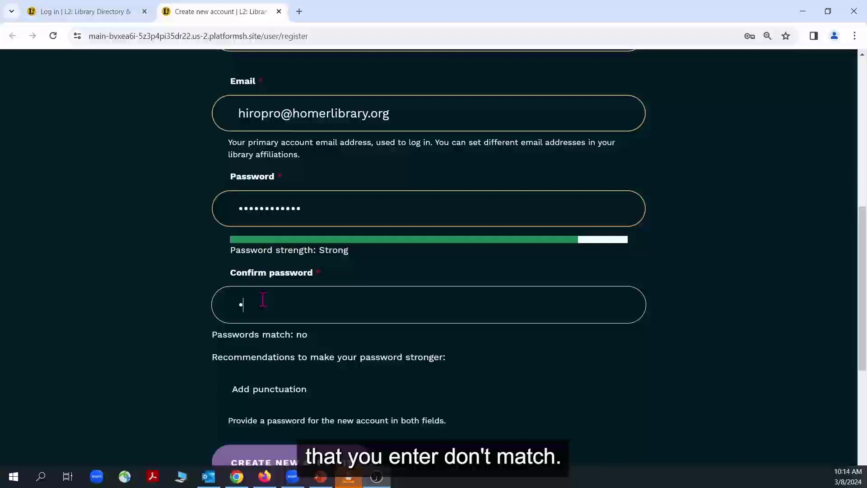
type("••••")
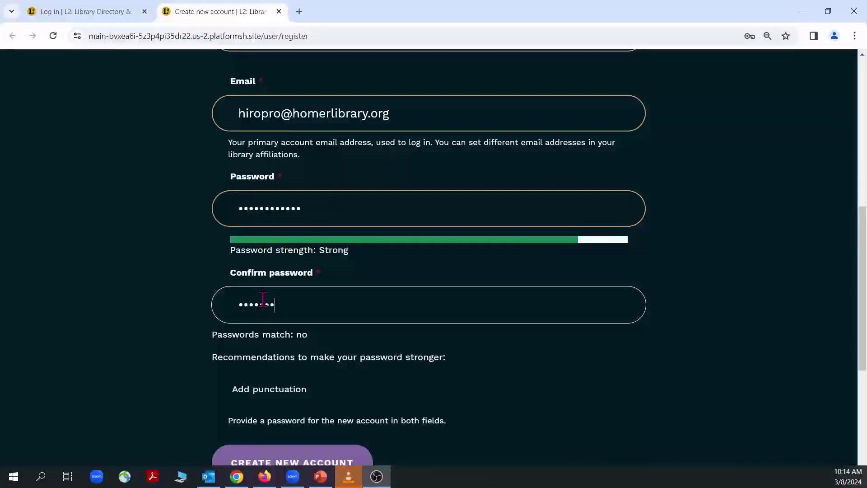
type("••")
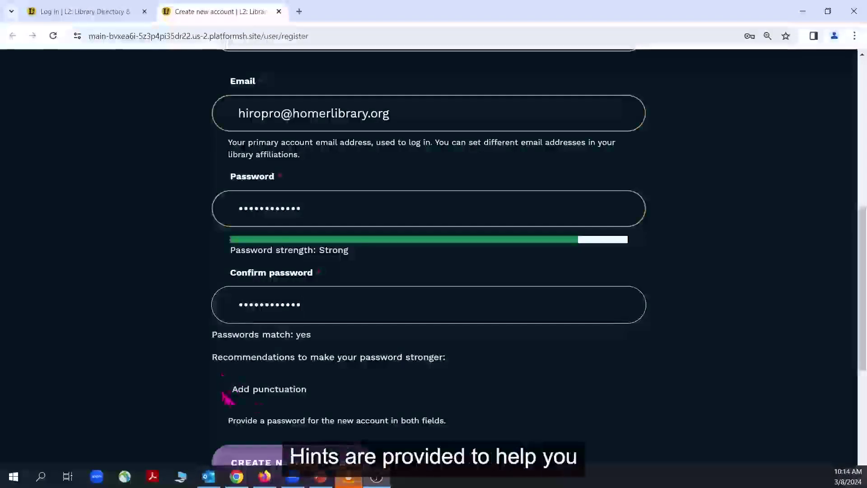
Append the same punctuation mark to password and confirmation so they match as Strong.
left_click(336, 212)
type("!")
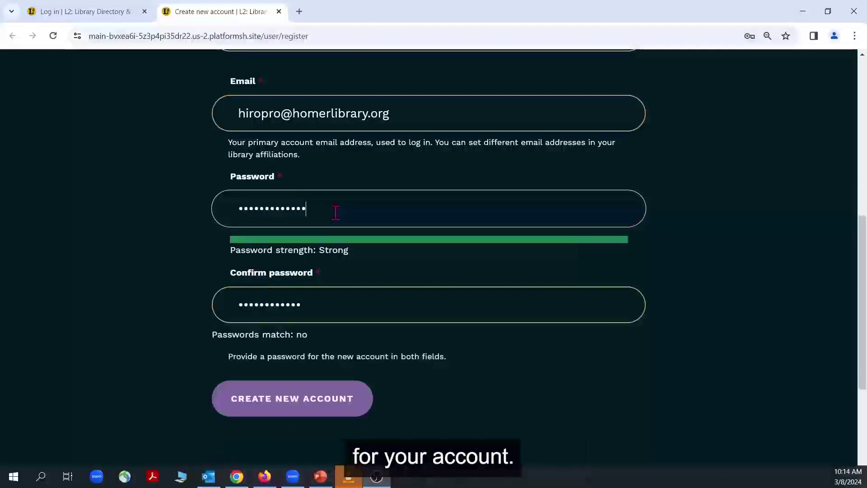
left_click(345, 304)
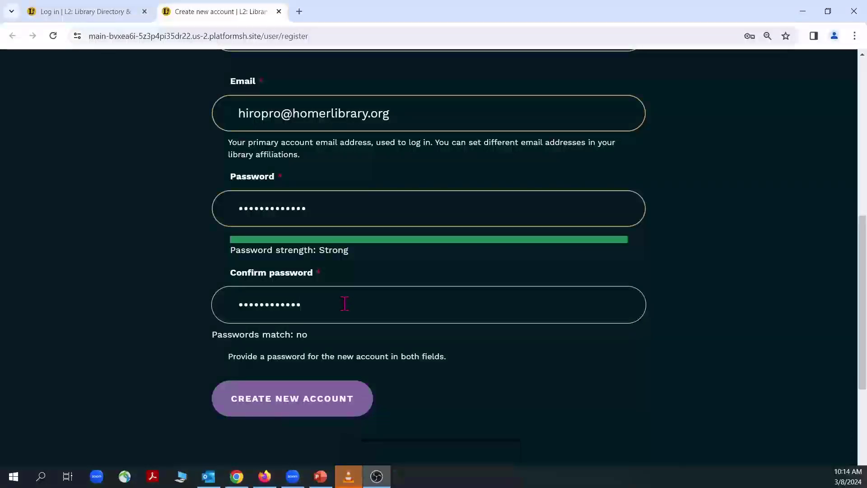
type("!")
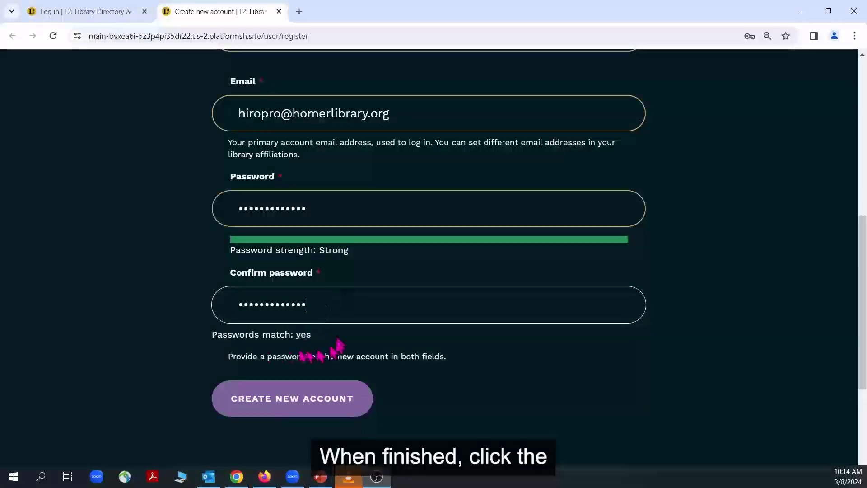
Submit the registration with Create New Account.
left_click(309, 409)
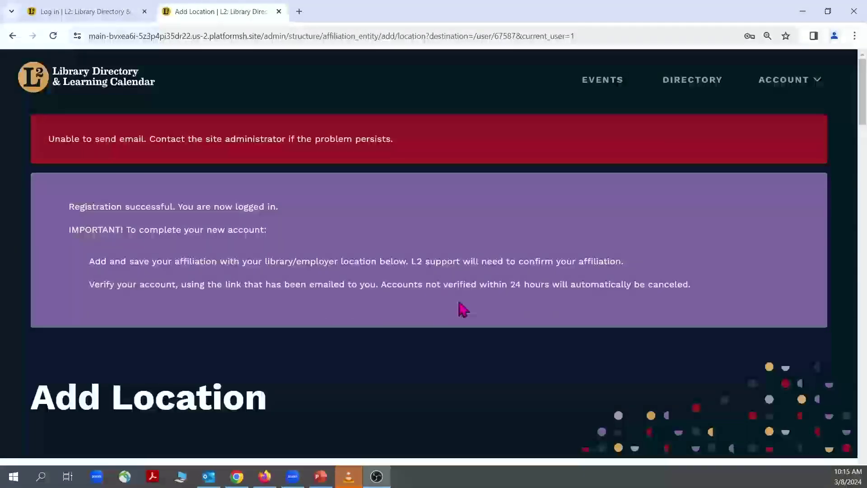
Search 'Homer Town' in Affiliation and select Homer Township Public Library District (6035).
scroll(339, 304, "down", 1)
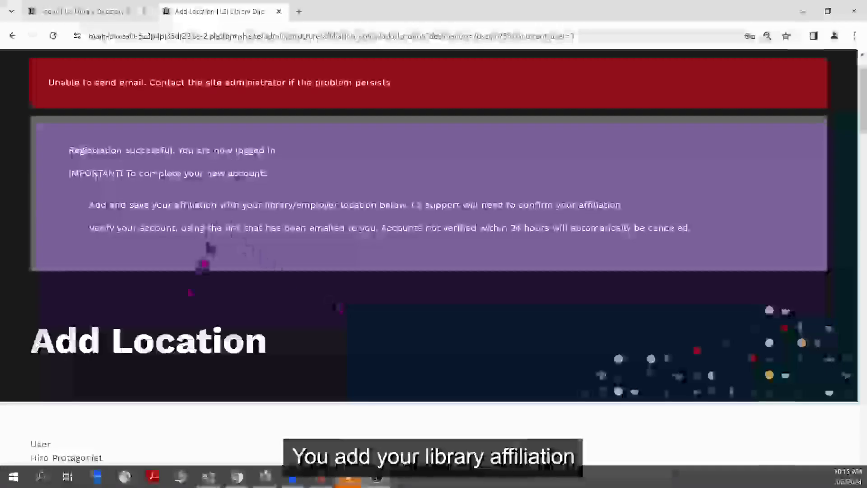
scroll(208, 249, "down", 7)
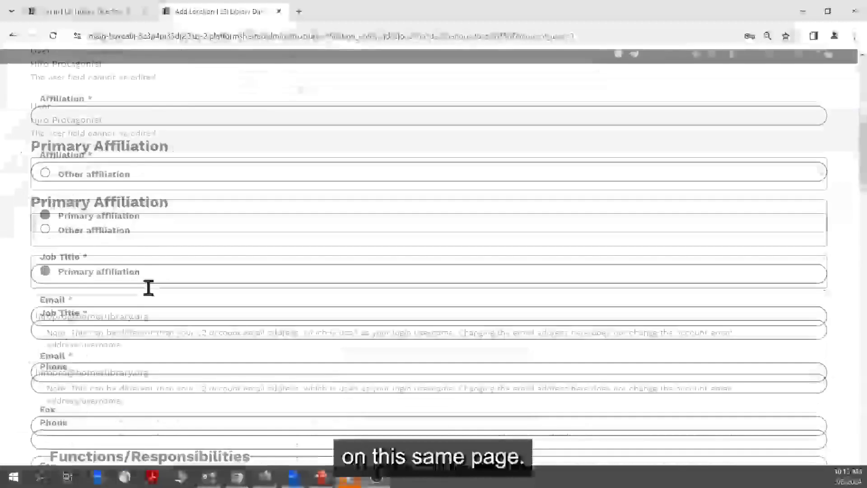
left_click(148, 117)
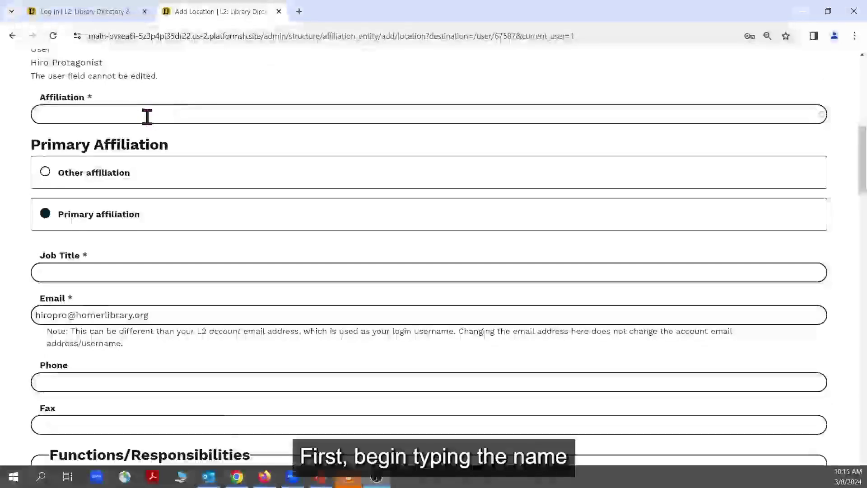
type("H")
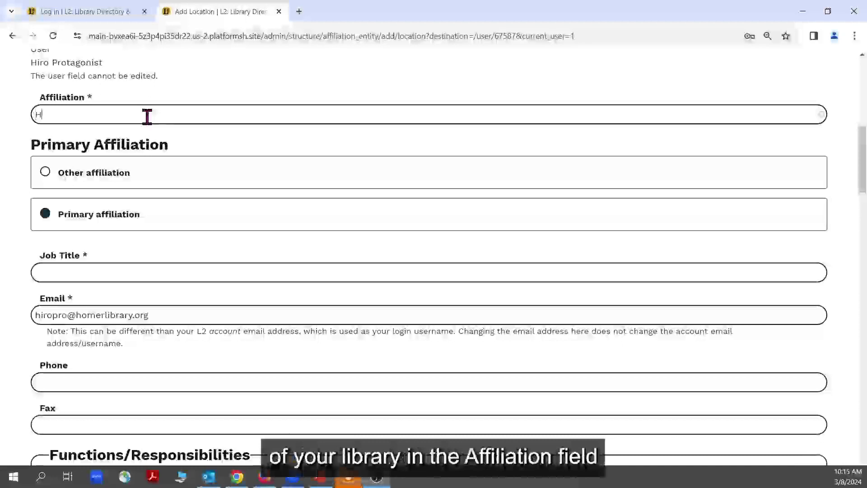
type("omer Tow")
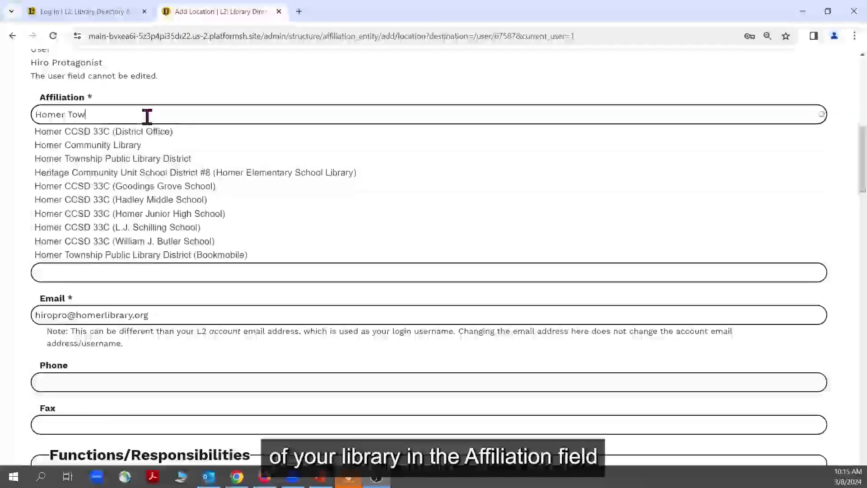
type("n")
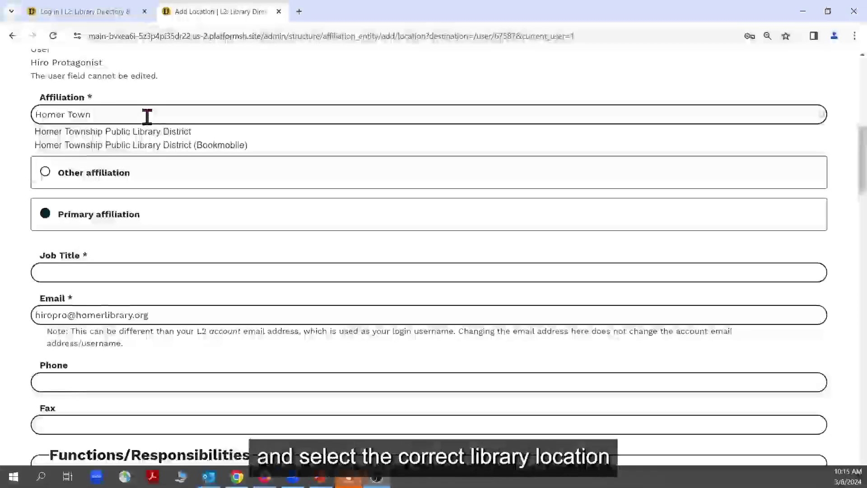
left_click(129, 134)
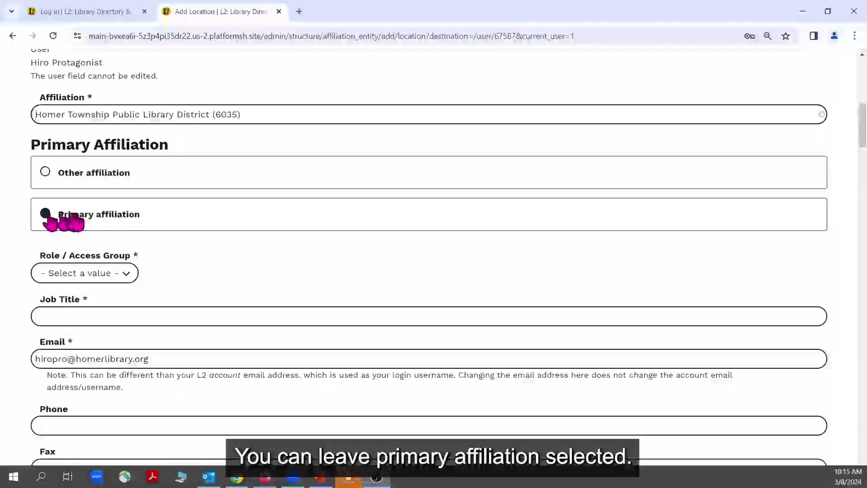
Set the role to Staff and the job title to 'Testing Librarian'.
scroll(149, 238, "down", 1)
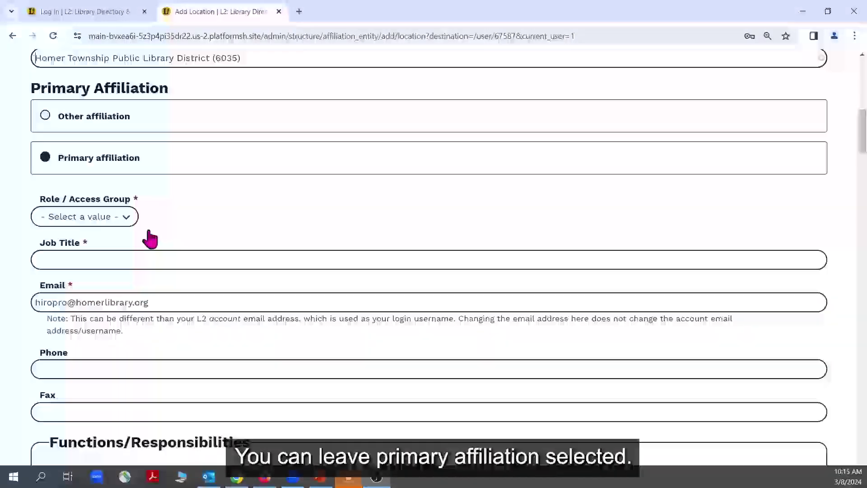
left_click(128, 220)
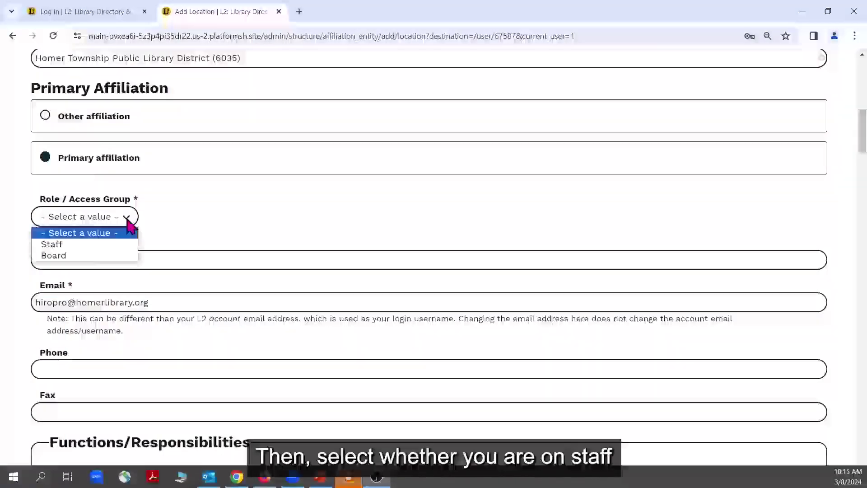
left_click(64, 246)
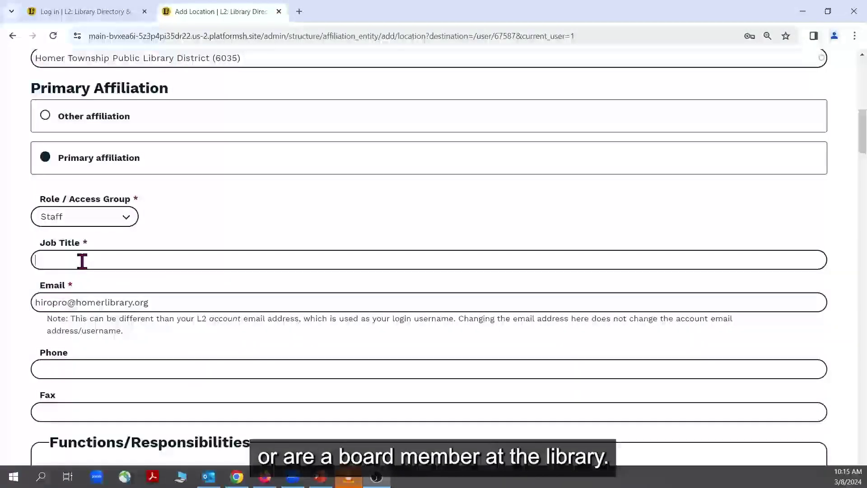
type("Testing Li")
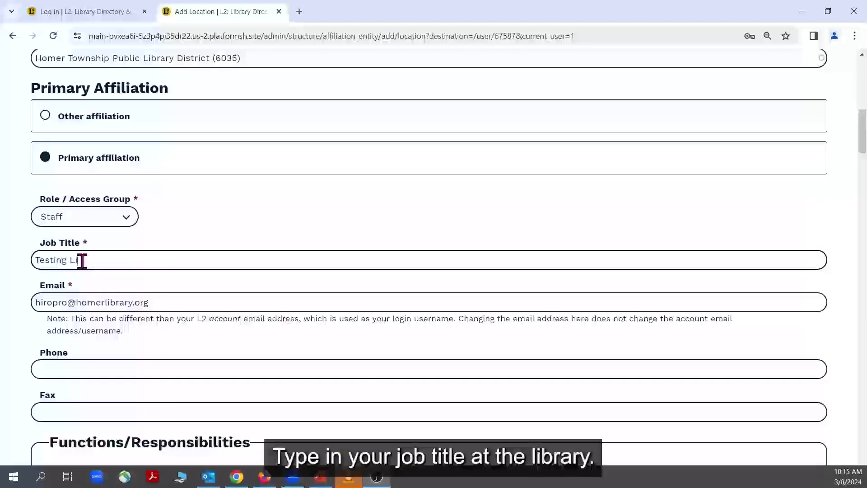
type("brarian")
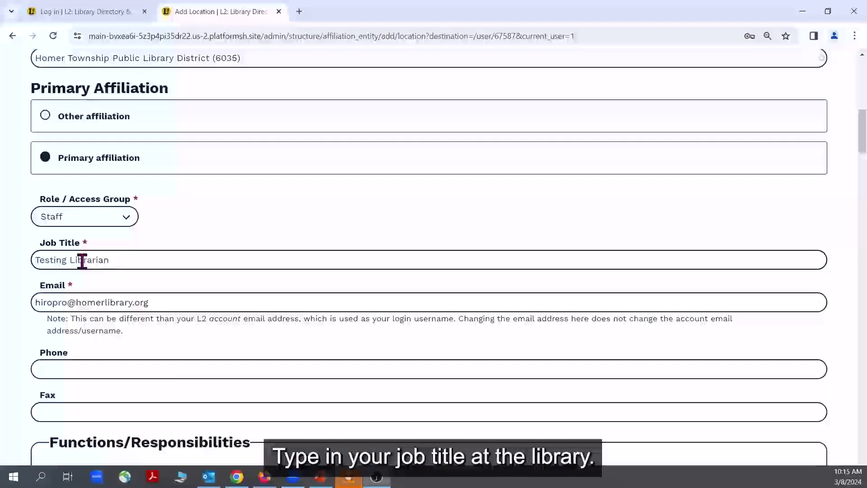
Enter a contact phone number for the affiliation.
scroll(83, 260, "down", 1)
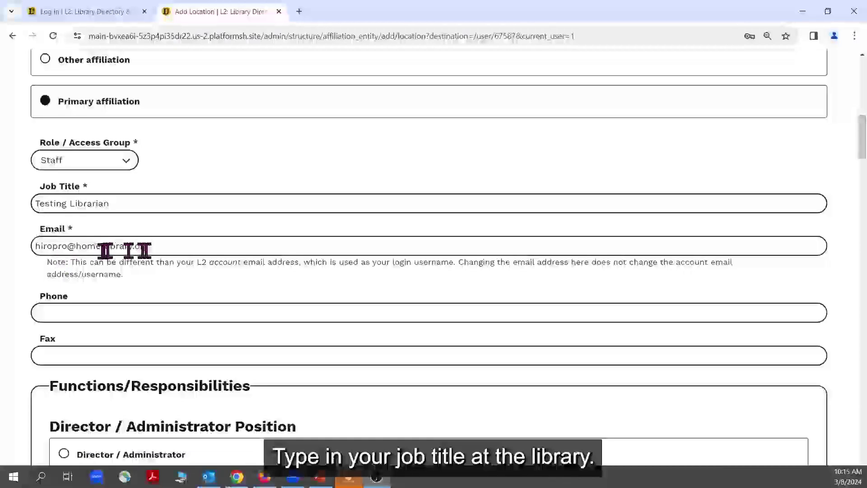
scroll(151, 260, "down", 1)
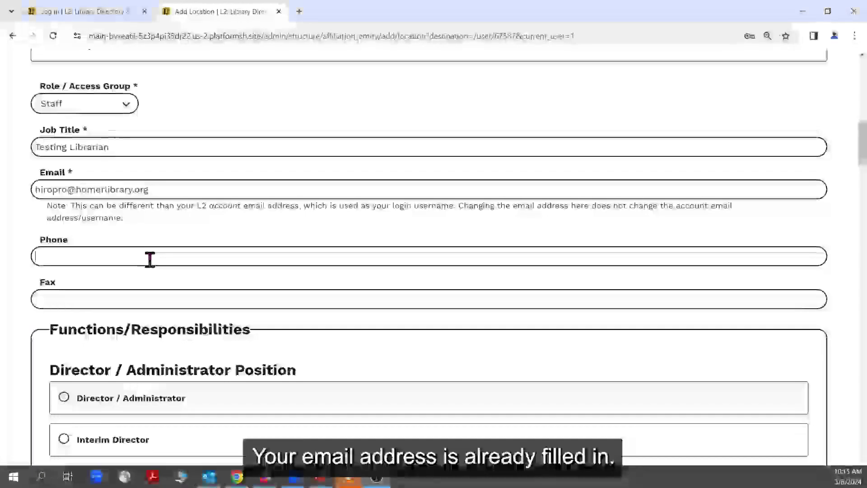
left_click(150, 260)
type("999-")
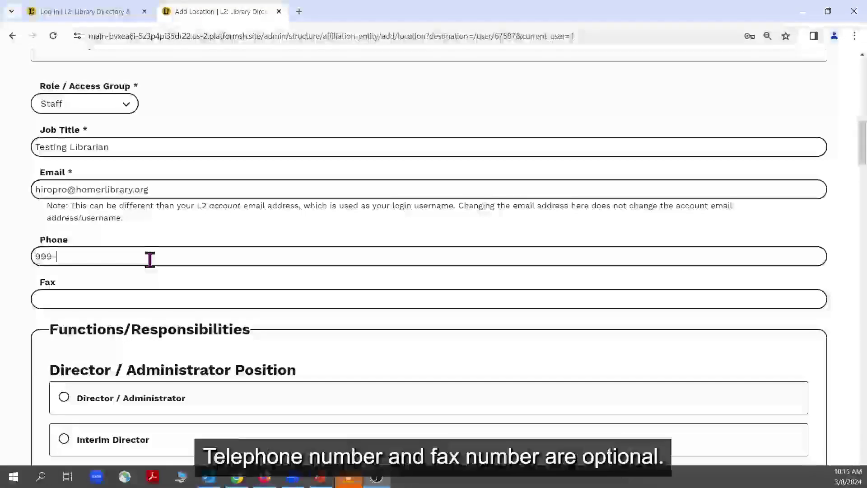
type("999-9999")
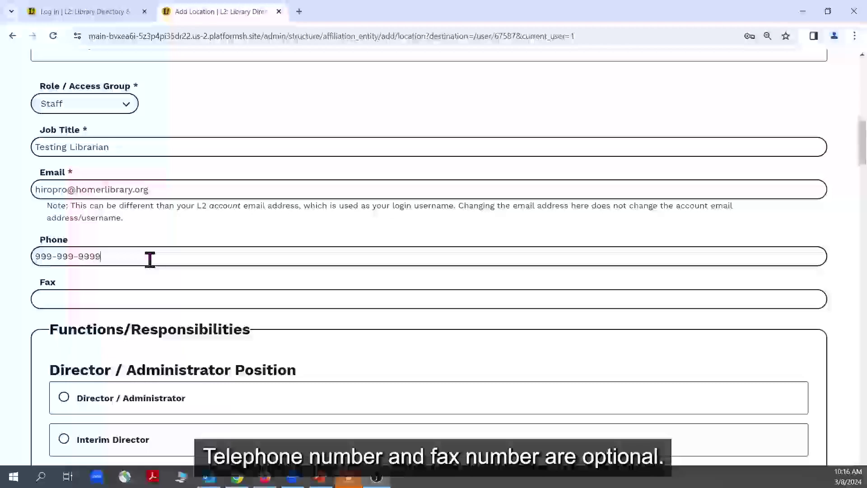
scroll(151, 262, "down", 4)
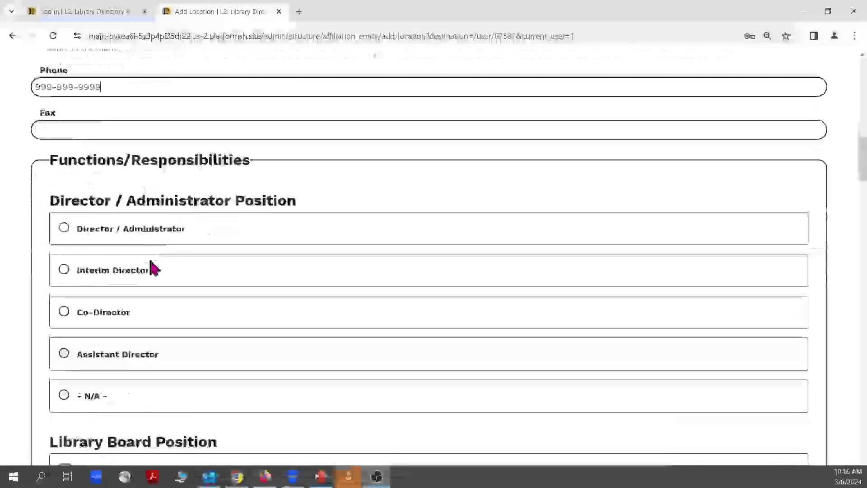
Mark the person as Head of Reference.
scroll(150, 264, "down", 1)
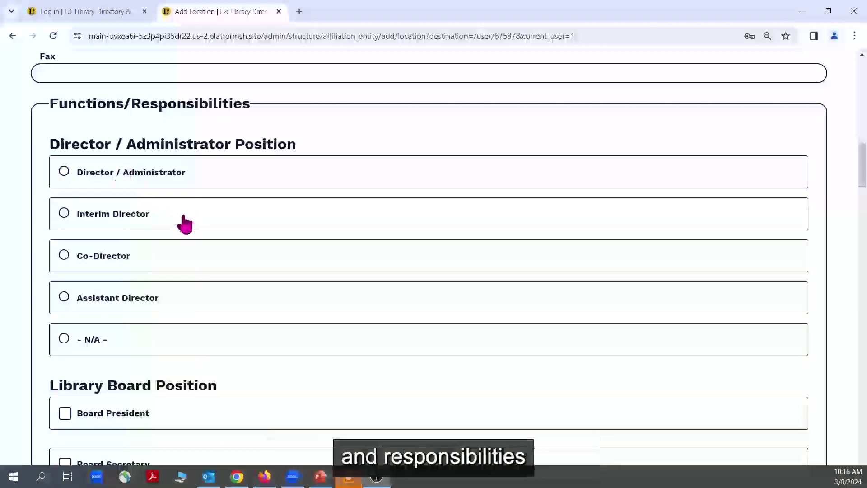
scroll(185, 210, "down", 1)
scroll(174, 197, "down", 1)
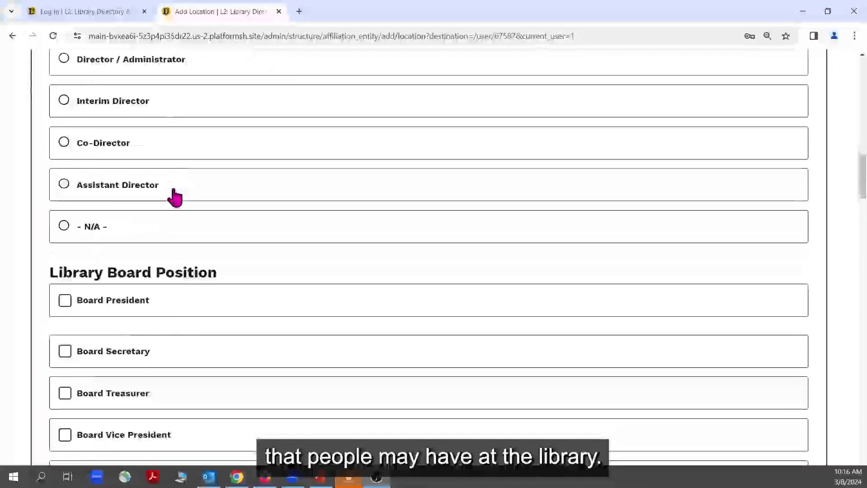
scroll(175, 197, "down", 3)
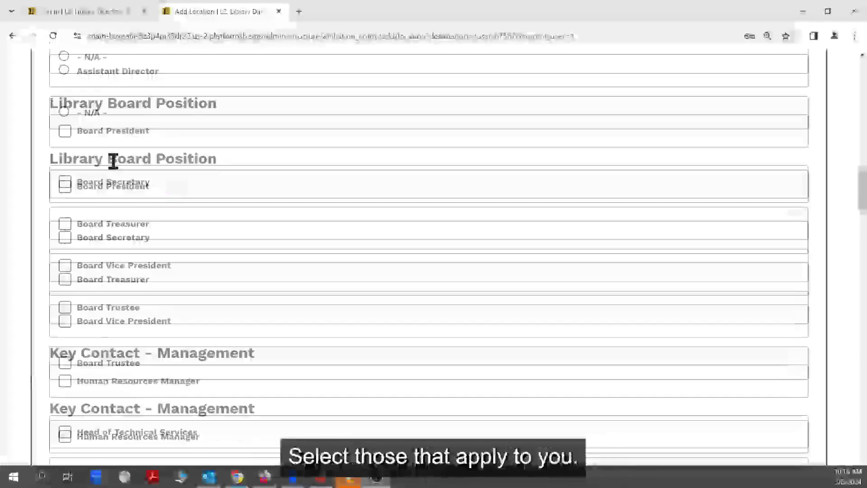
scroll(162, 168, "down", 1)
scroll(163, 168, "down", 1)
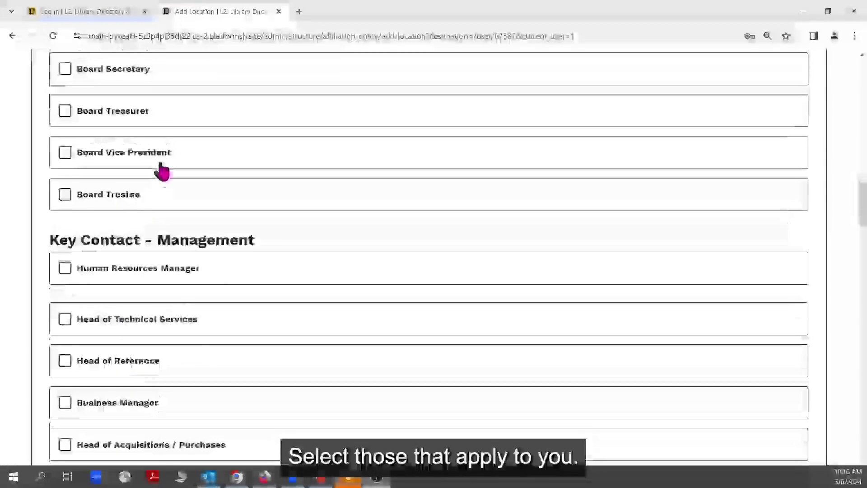
scroll(162, 170, "down", 2)
scroll(229, 167, "down", 1)
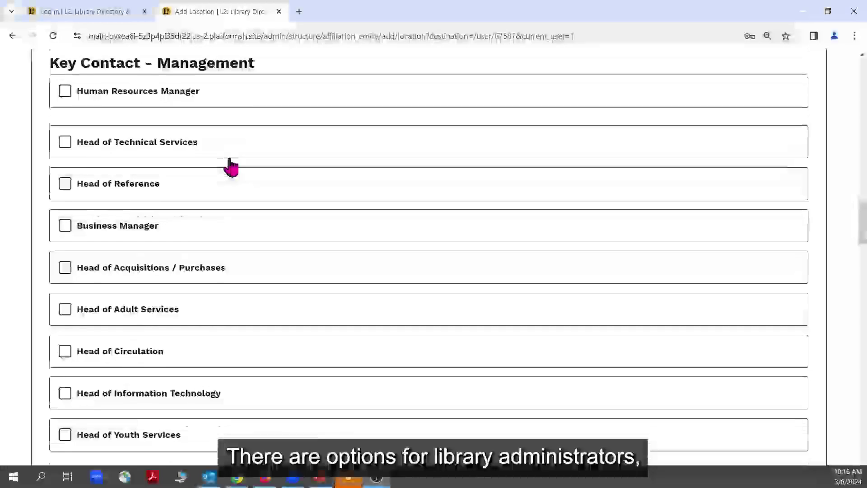
scroll(231, 167, "down", 1)
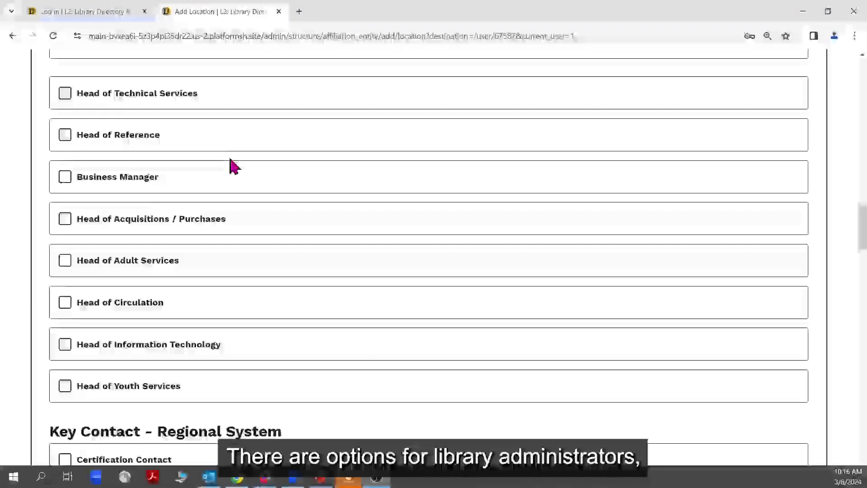
left_click(66, 136)
Tick Librarian, Reference and Supervisor as job responsibilities.
scroll(249, 209, "down", 4)
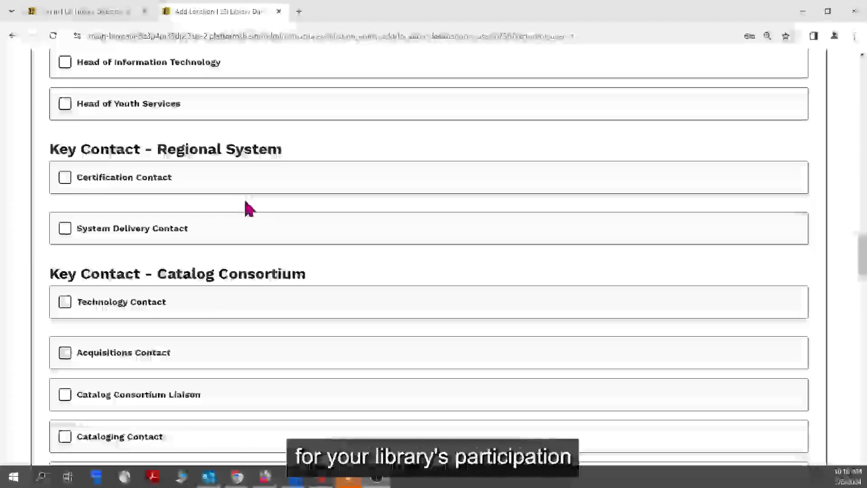
scroll(247, 209, "down", 2)
scroll(246, 208, "down", 2)
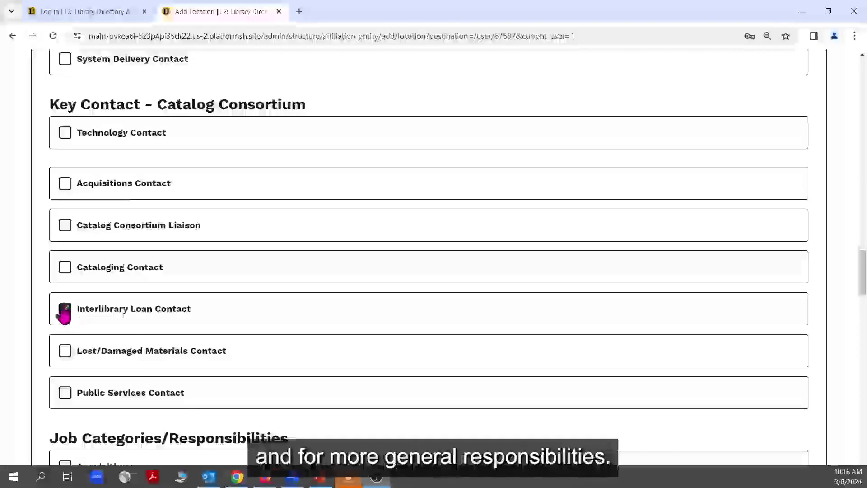
scroll(224, 264, "down", 5)
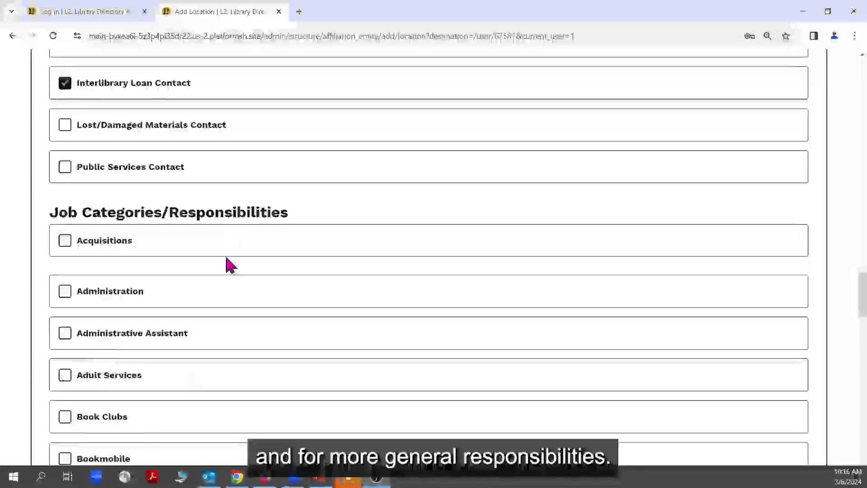
scroll(227, 265, "down", 3)
scroll(226, 265, "down", 1)
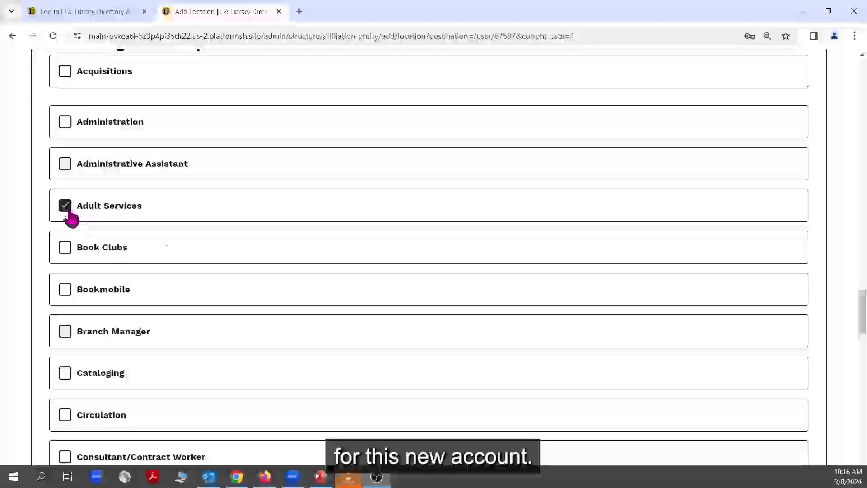
scroll(213, 257, "down", 4)
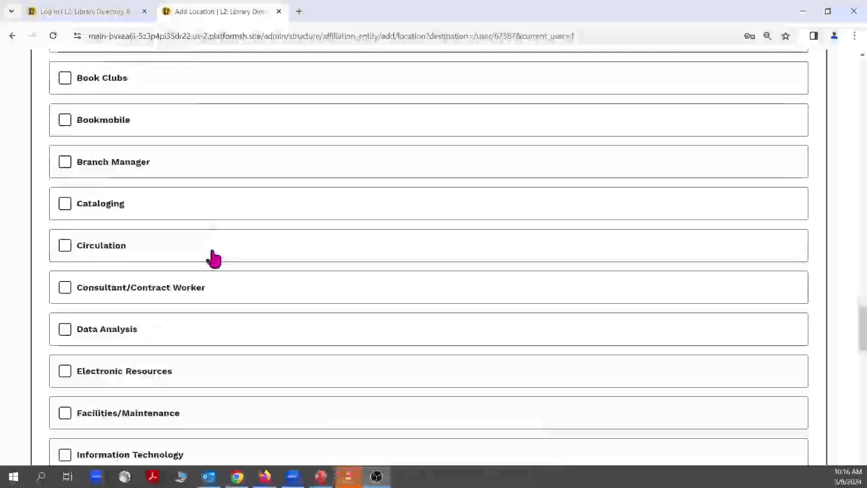
scroll(213, 258, "down", 4)
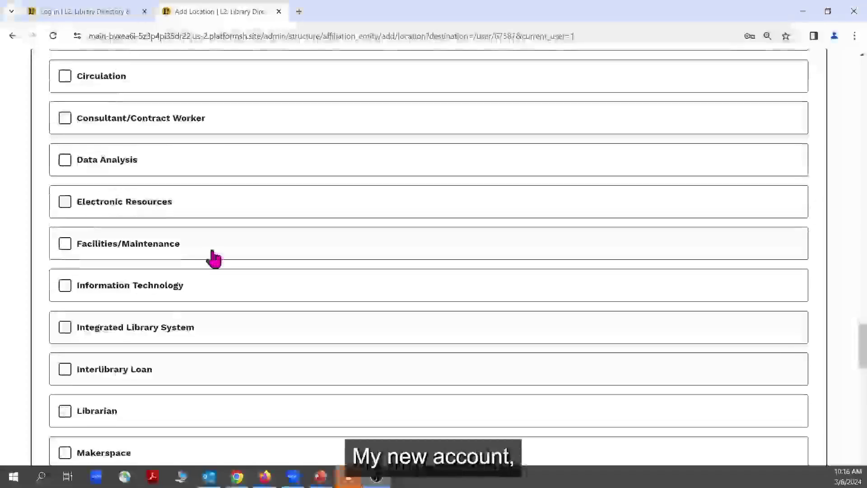
scroll(215, 258, "down", 1)
scroll(214, 259, "down", 1)
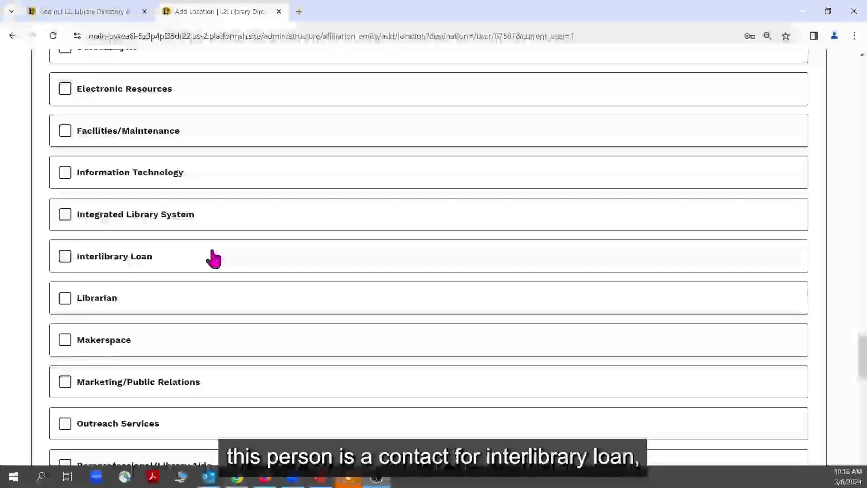
scroll(214, 258, "down", 1)
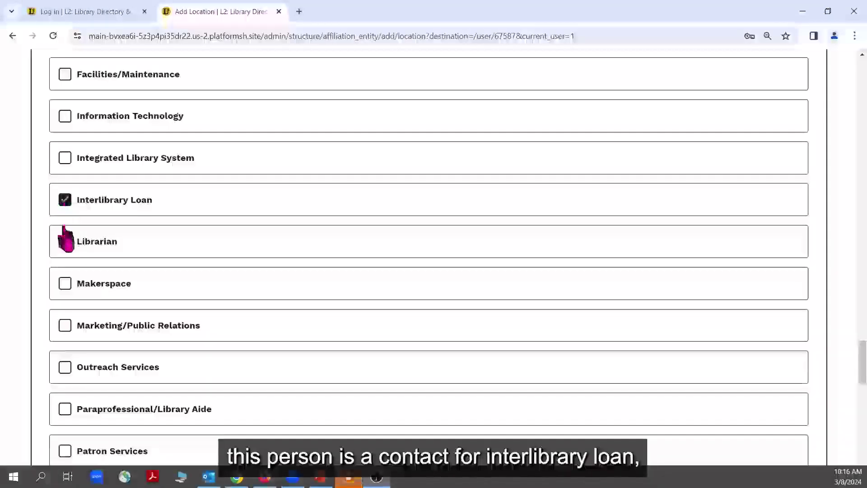
left_click(65, 241)
scroll(148, 262, "down", 3)
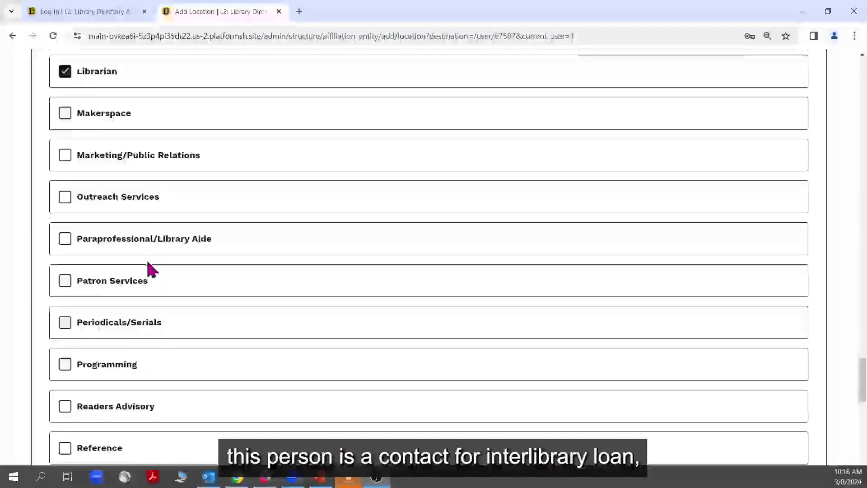
scroll(147, 262, "down", 3)
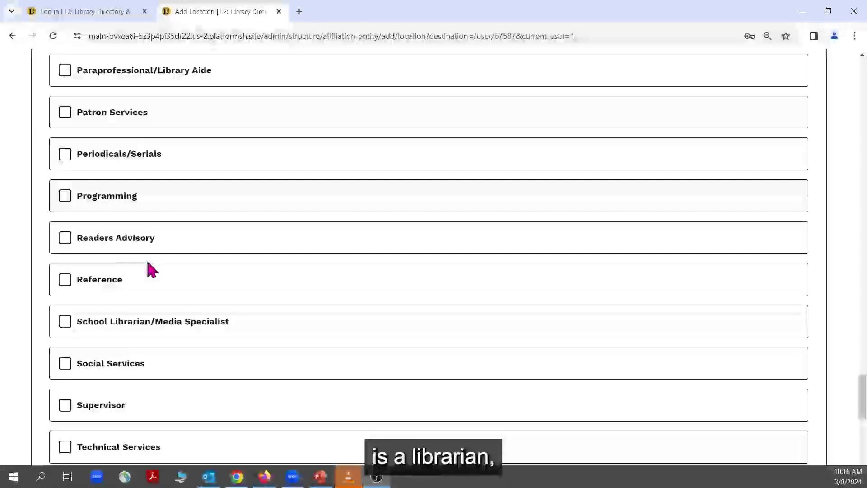
scroll(148, 262, "down", 1)
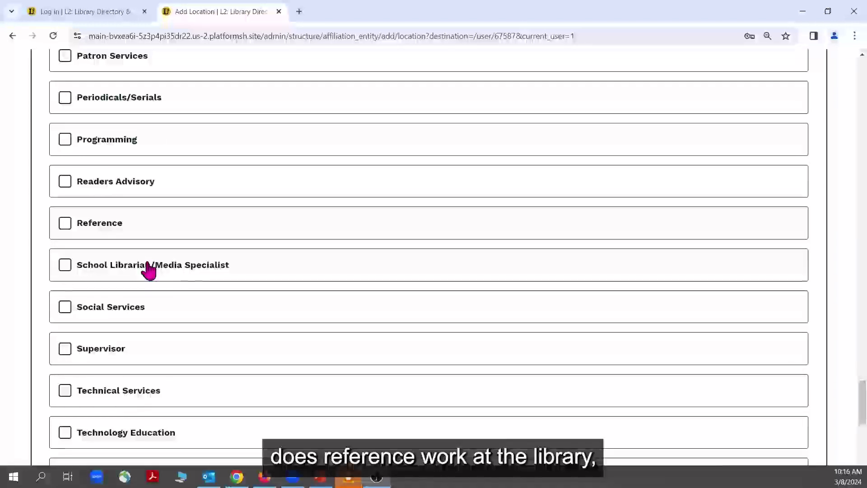
left_click(67, 224)
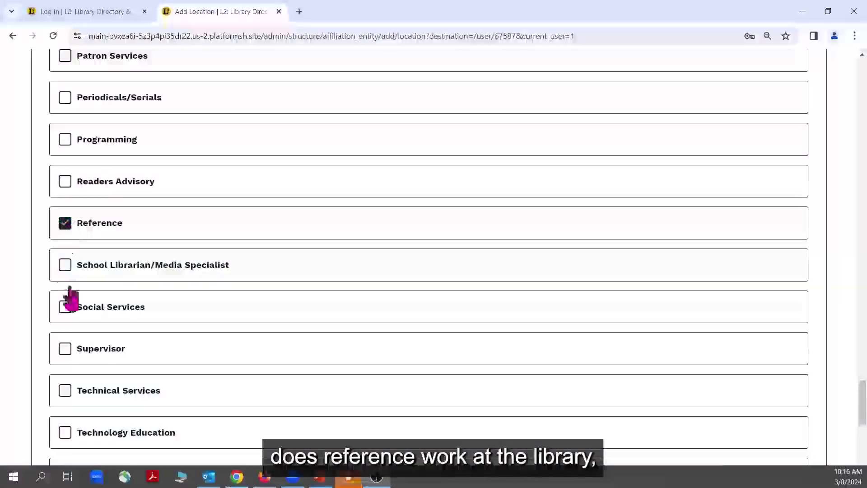
left_click(67, 349)
scroll(177, 337, "down", 7)
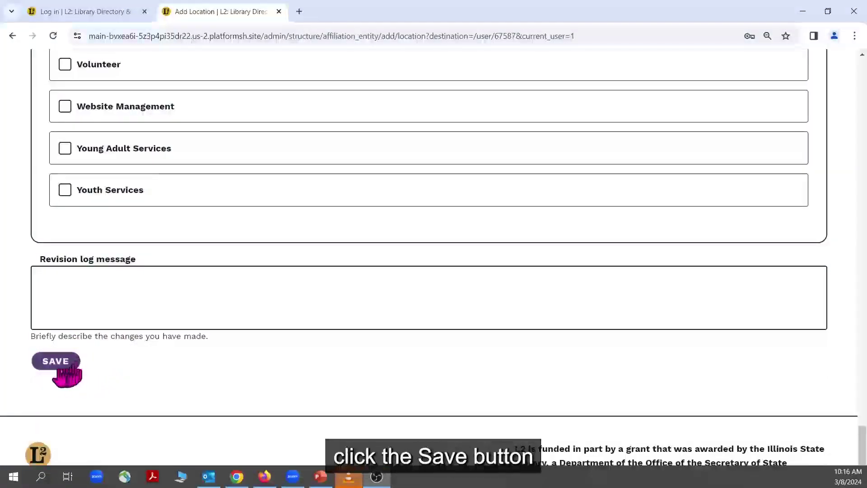
Save the affiliation and review the Homer Township Public Library District card on the profile.
left_click(64, 365)
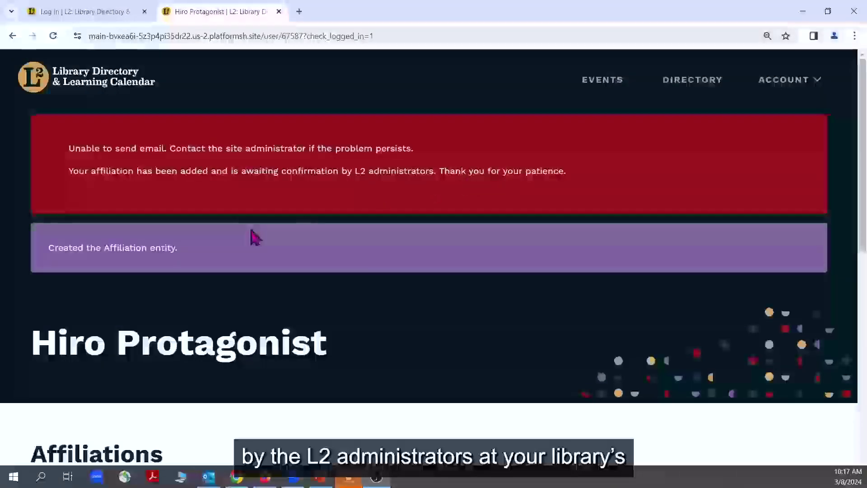
scroll(253, 236, "down", 5)
scroll(252, 231, "down", 4)
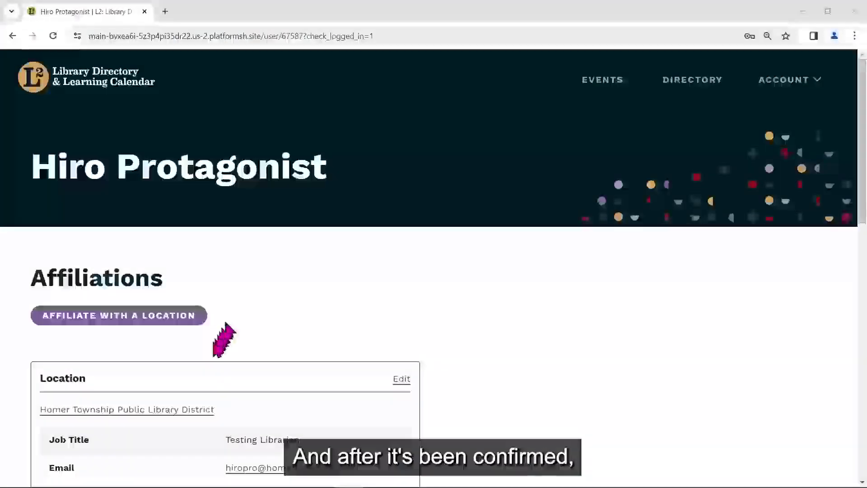
scroll(219, 353, "down", 2)
scroll(209, 373, "down", 3)
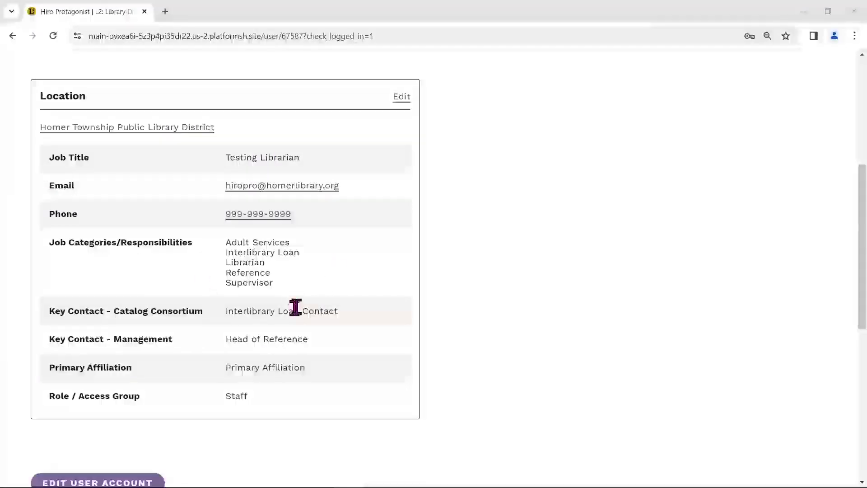
scroll(308, 298, "up", 3)
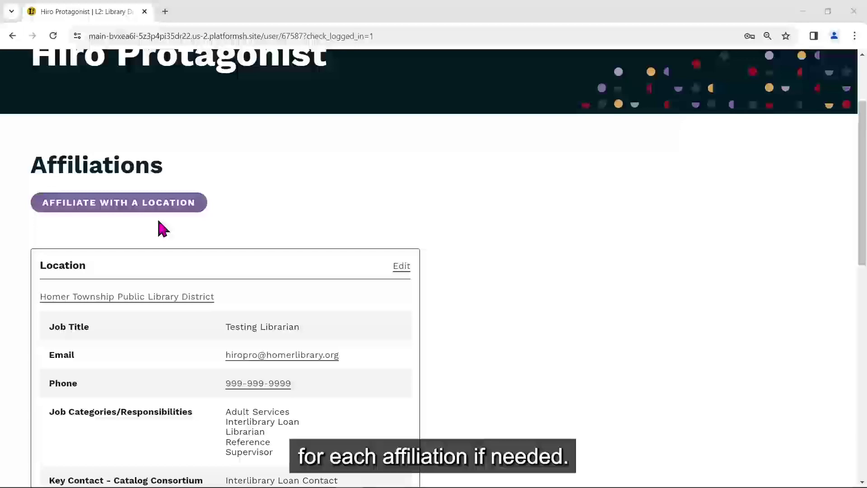
scroll(162, 228, "down", 7)
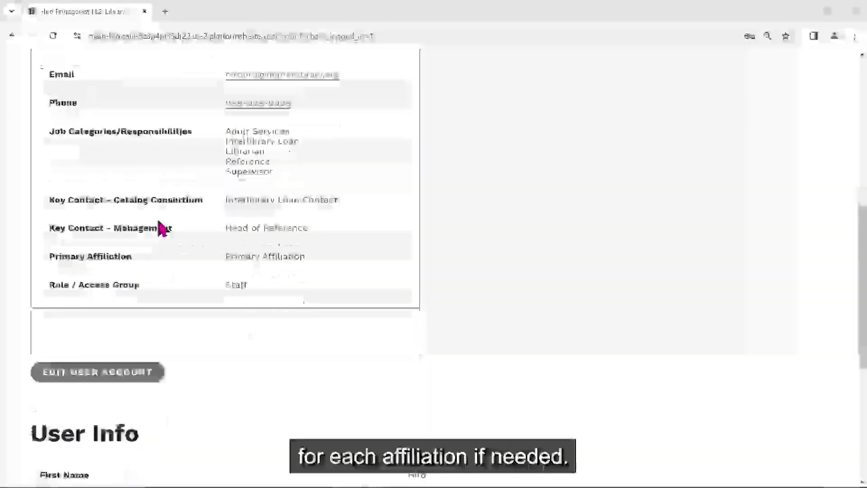
scroll(163, 228, "down", 1)
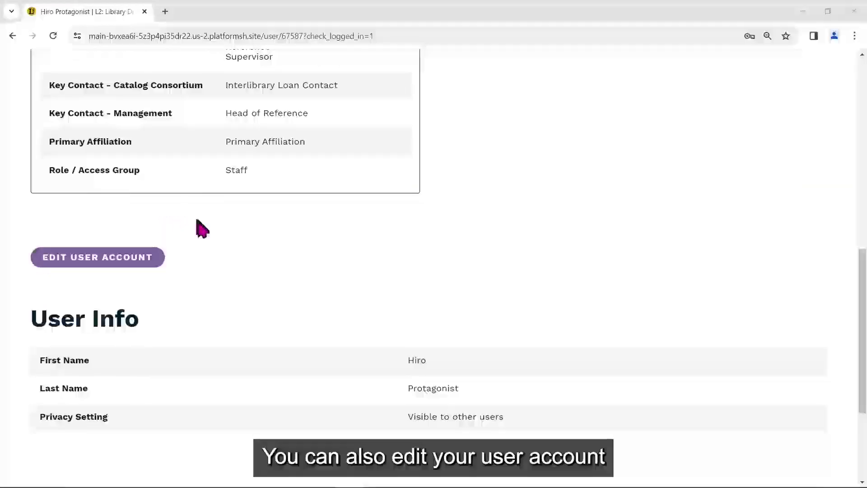